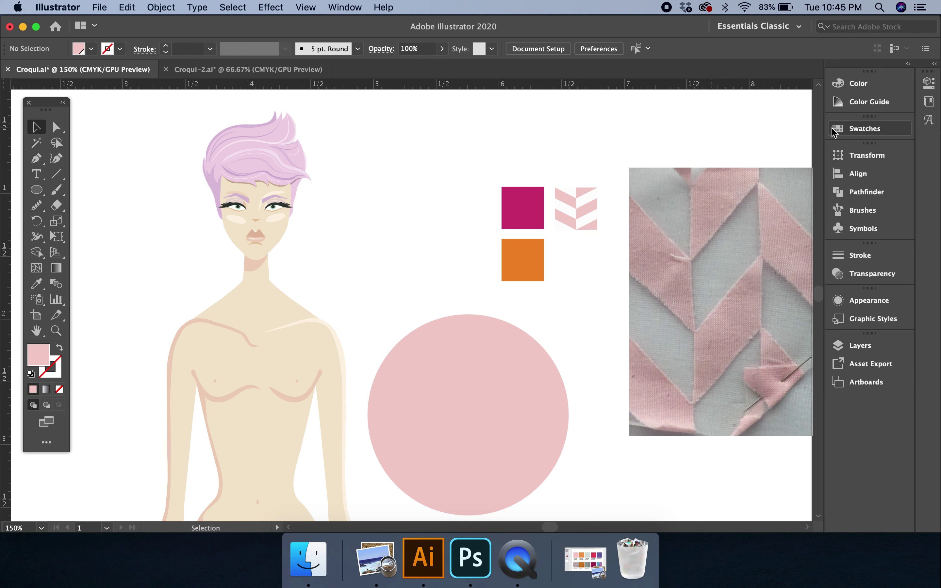
- Save the pink chevron artwork as a pattern swatch and fill the large pink circle with it
drag(599, 178, 552, 243)
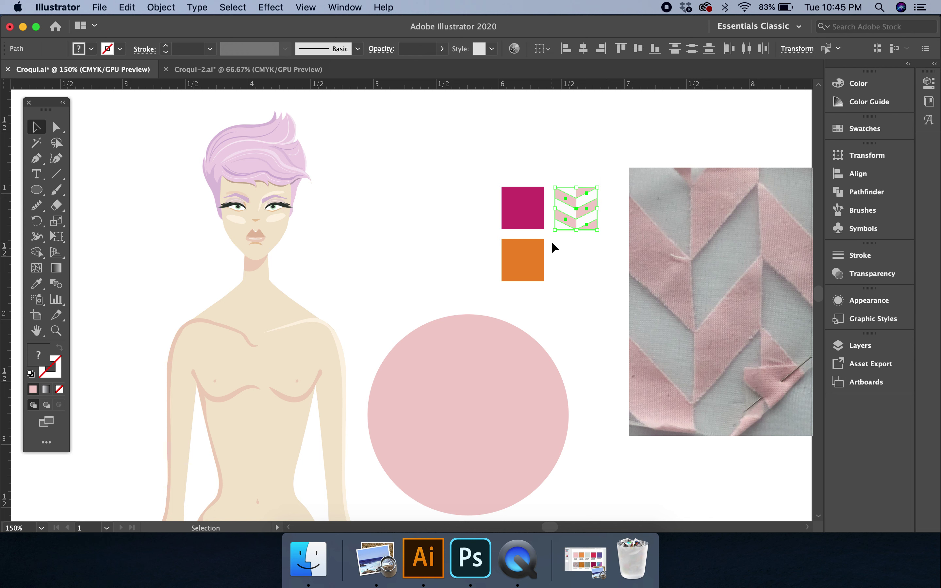
click(851, 131)
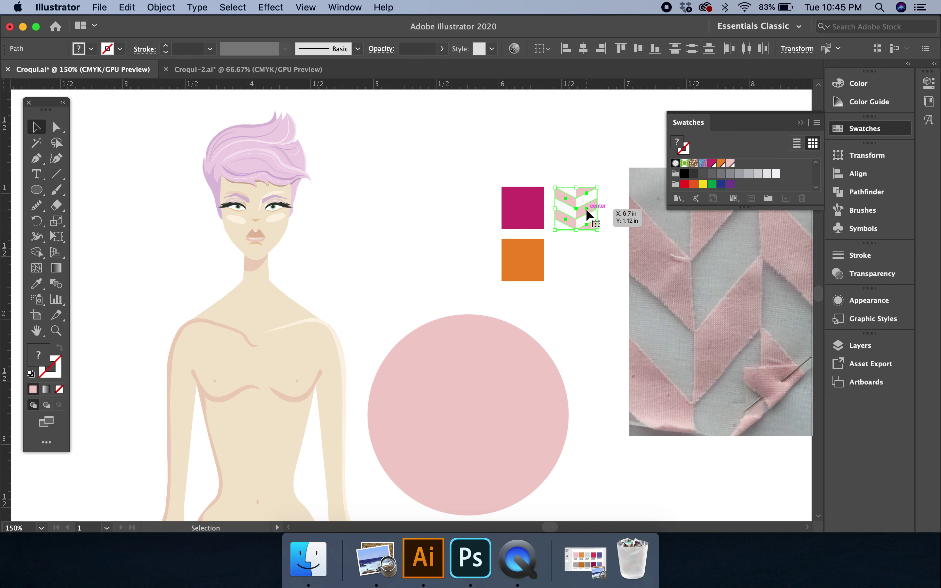
drag(586, 209, 743, 189)
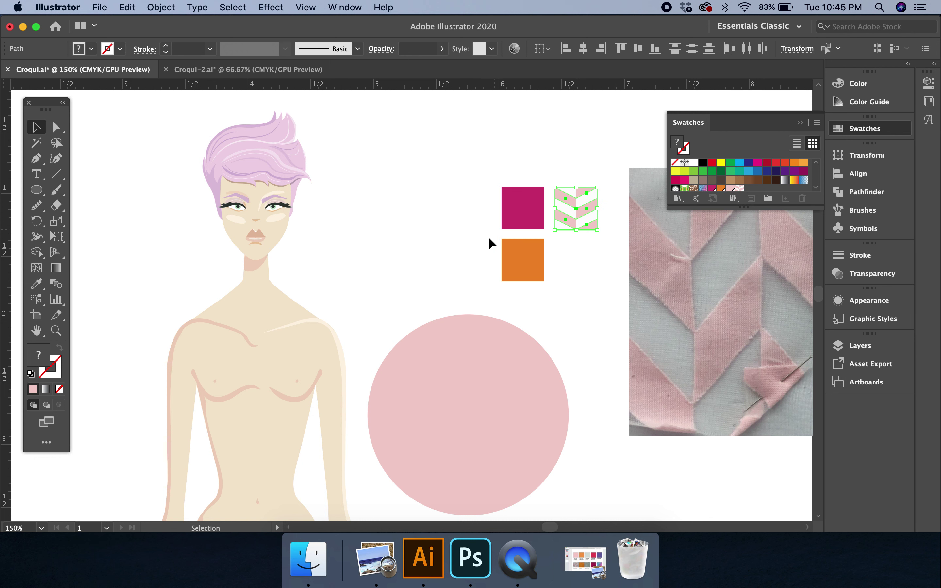
click(480, 418)
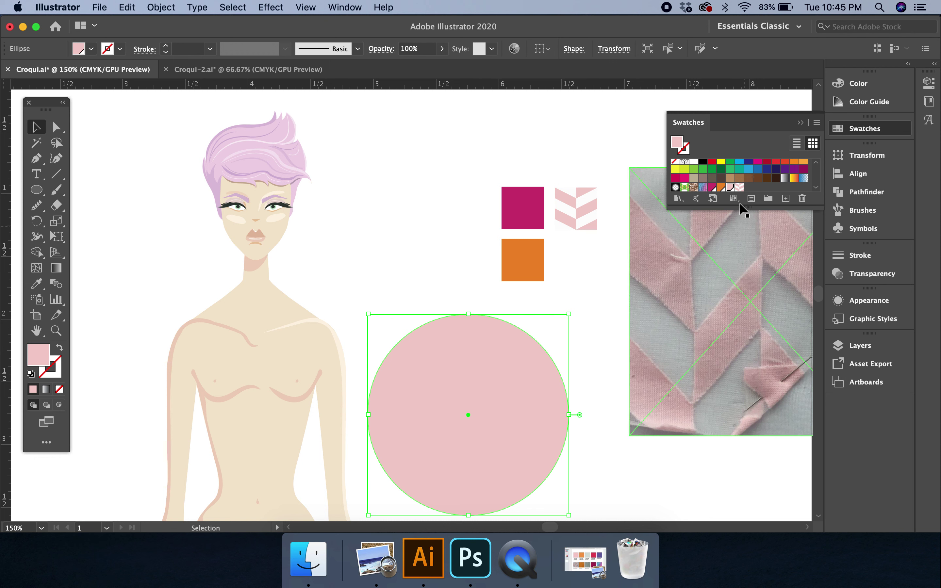
click(739, 187)
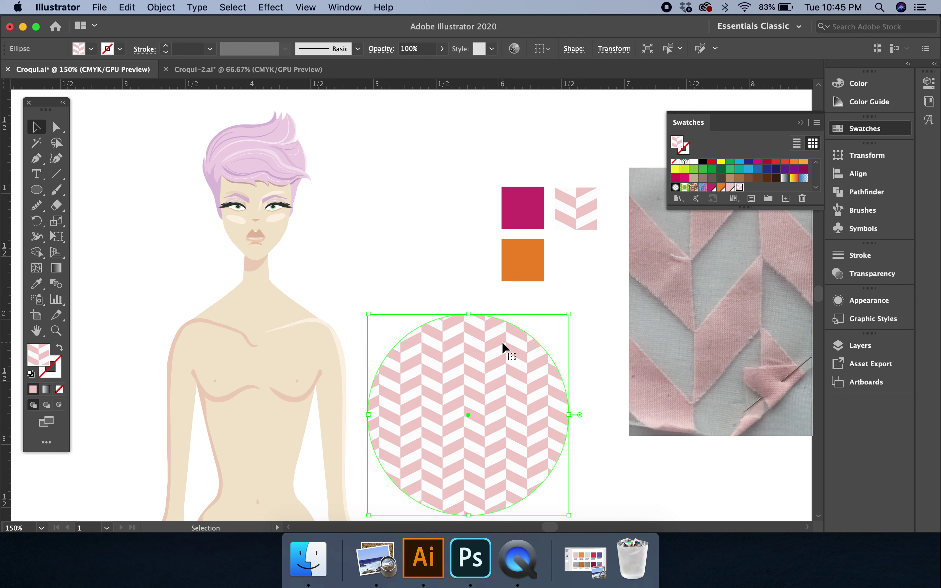
- Delete the chevron-filled circle and the pink geometric fabric photo
key(Delete)
click(659, 321)
key(Delete)
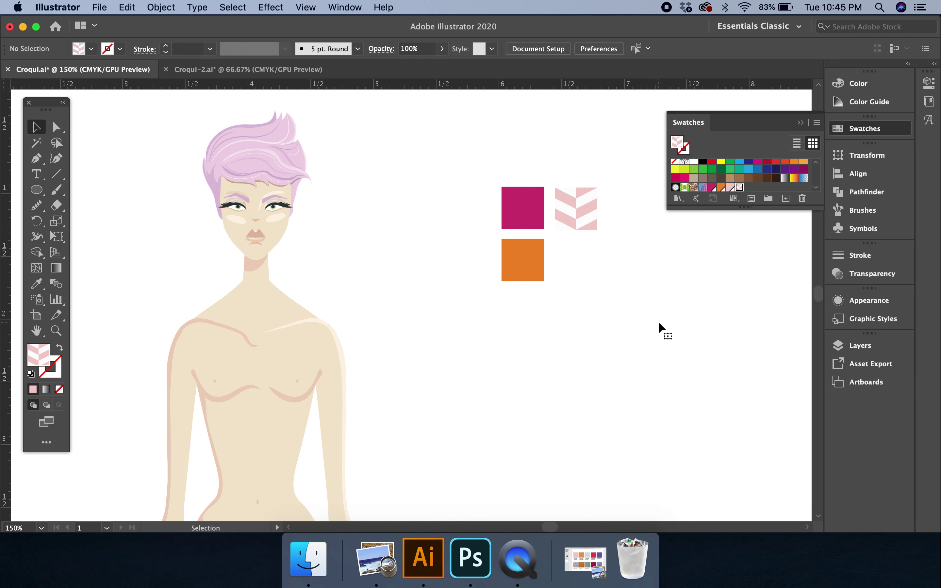
- Check the fabric reference in Spider-bomb.pdf in Preview, return to Illustrator, and place a copy of the orange square beside the croqui's shoulder
click(585, 560)
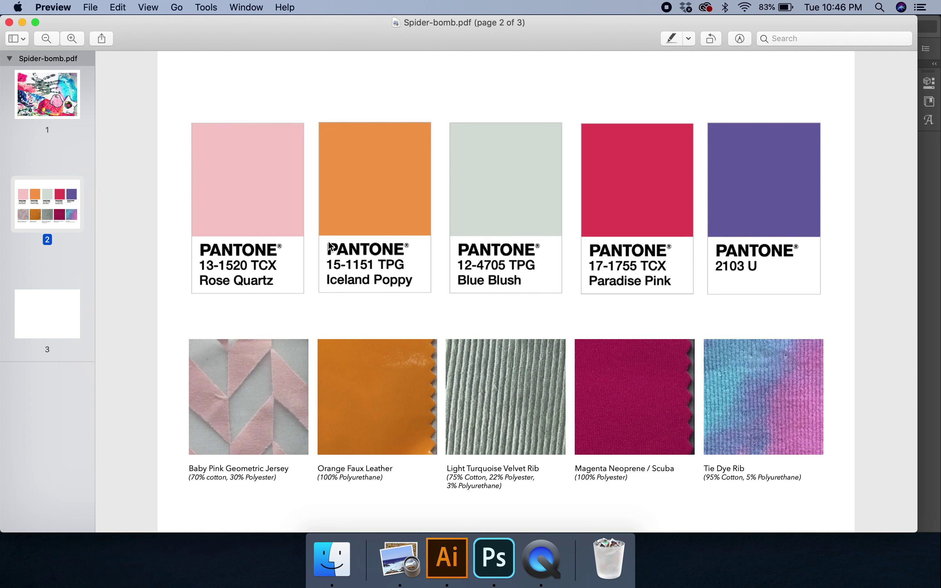
click(448, 566)
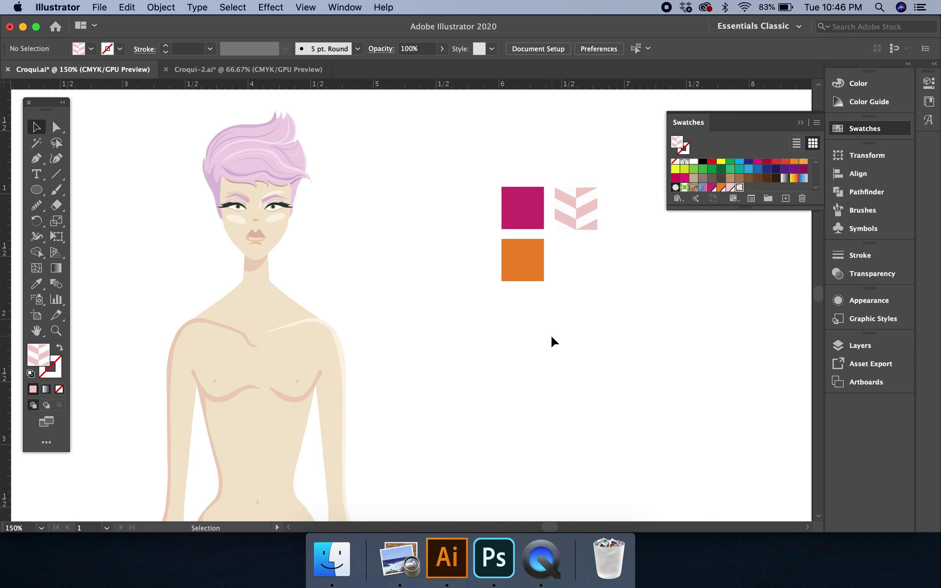
click(530, 276)
key(a)
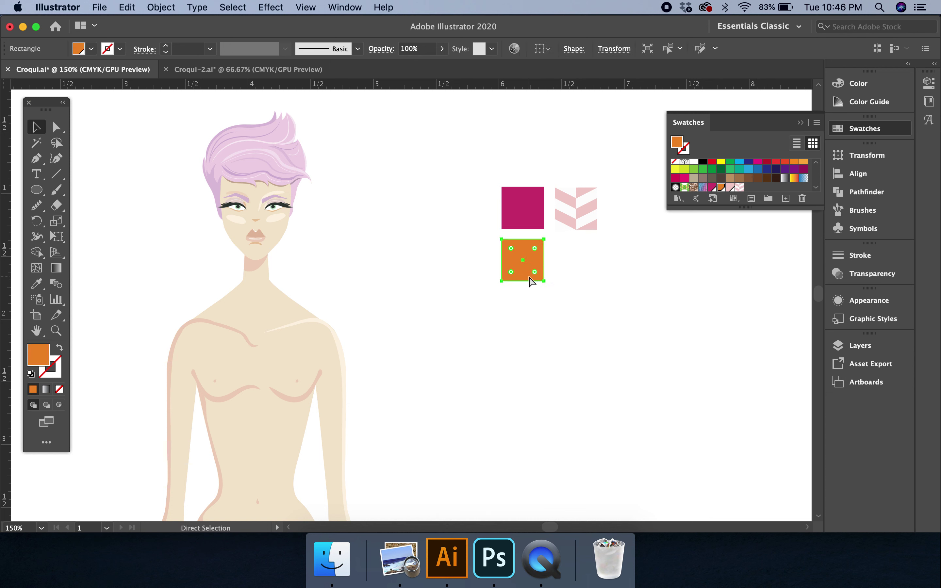
key(v)
key(super+v)
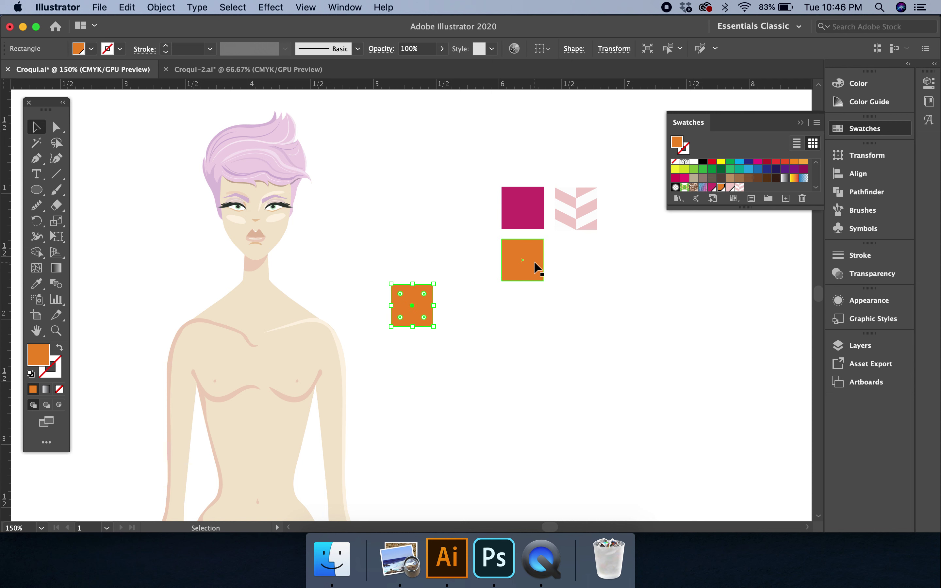
drag(419, 306, 401, 354)
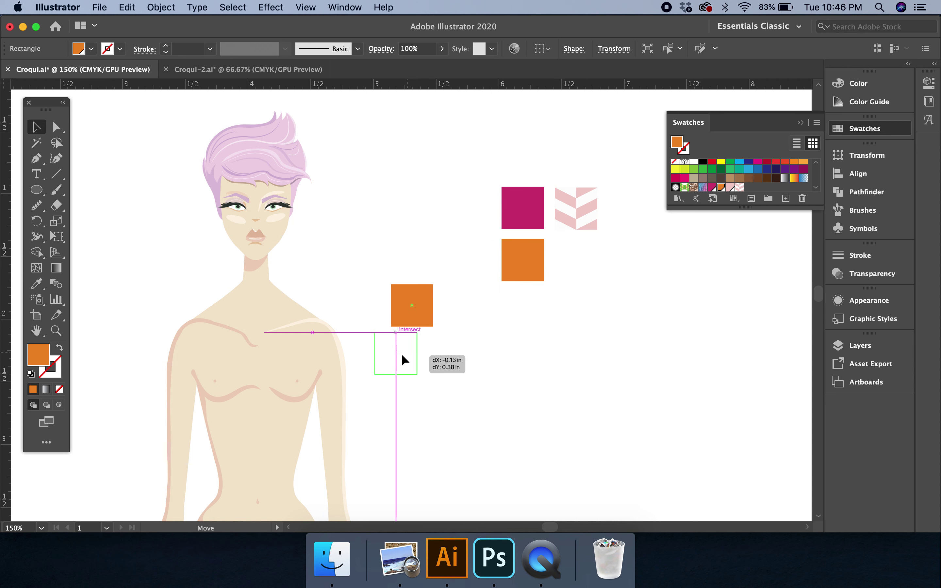
click(444, 346)
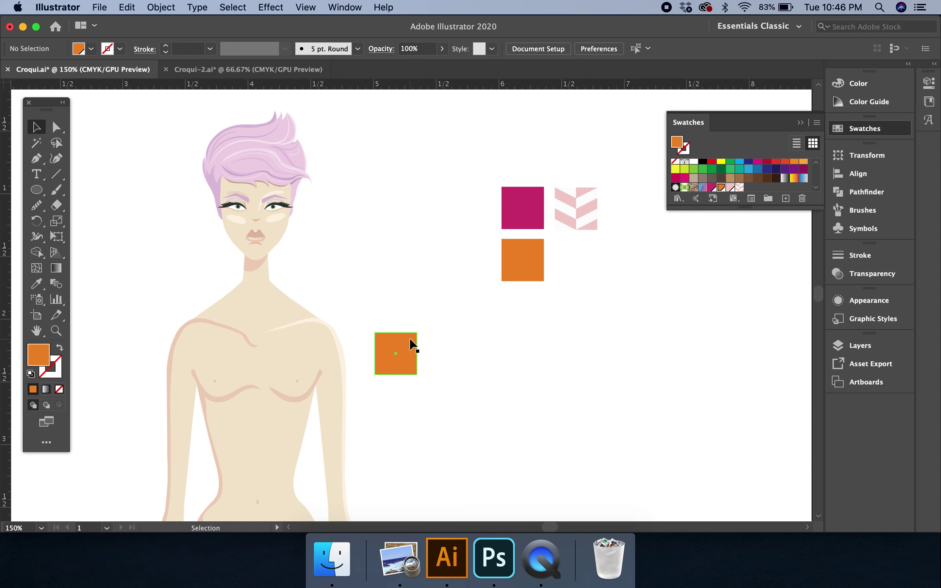
- Place the Blue Blush Pantone screenshot from the Spider Bomb folder in the empty area below the colour squares
click(100, 8)
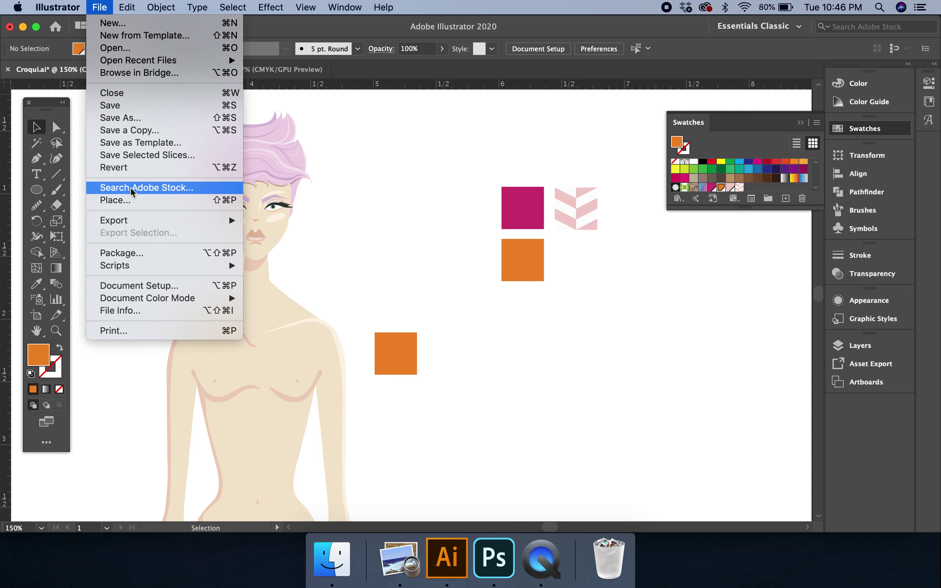
click(129, 204)
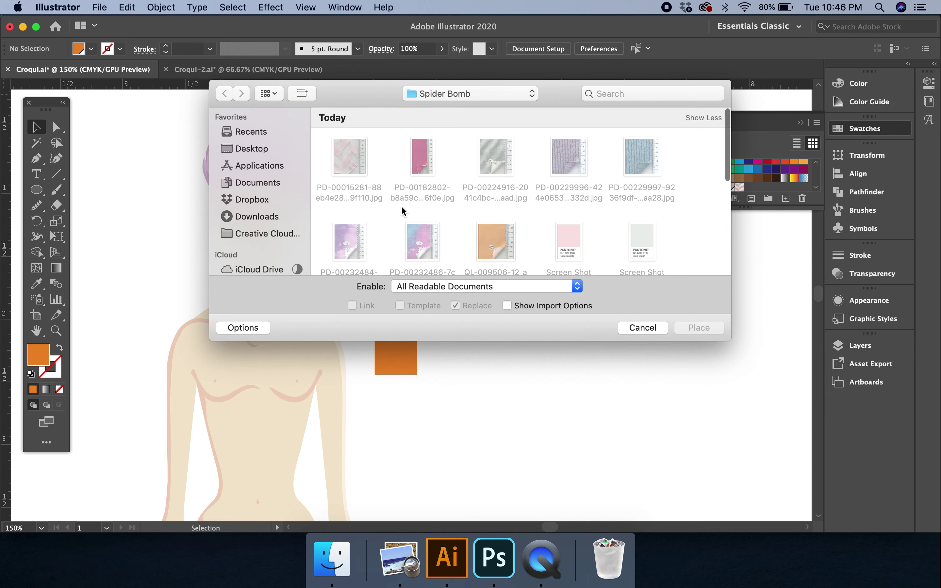
scroll(597, 217, down, 3)
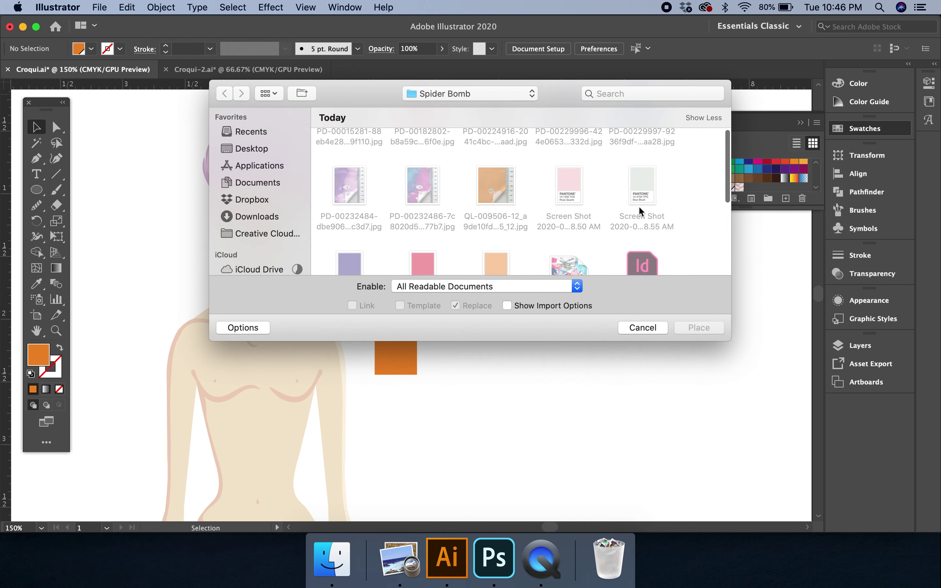
click(640, 185)
click(699, 328)
click(513, 347)
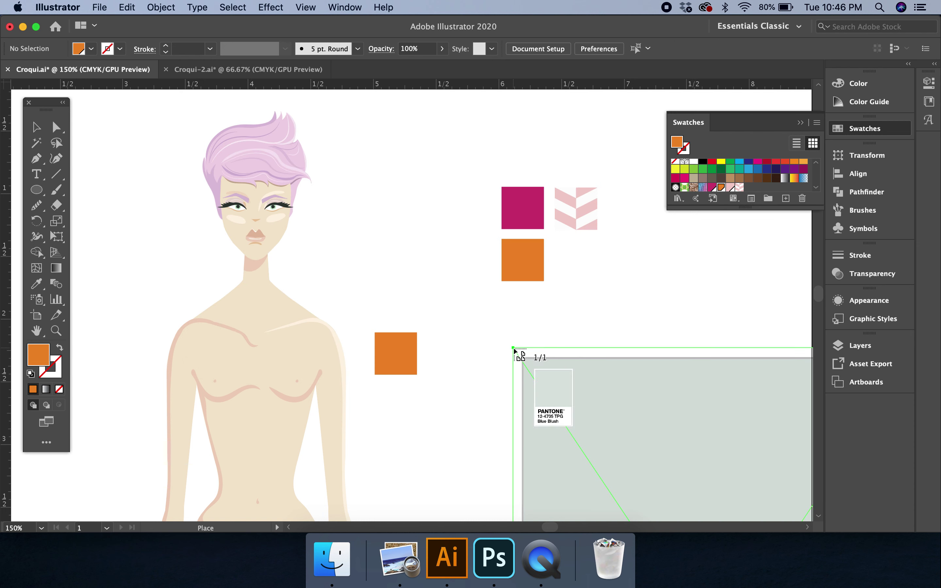
- Fill the copied orange square with the Blue Blush colour sampled from the placed Pantone image using the Eyedropper
click(410, 357)
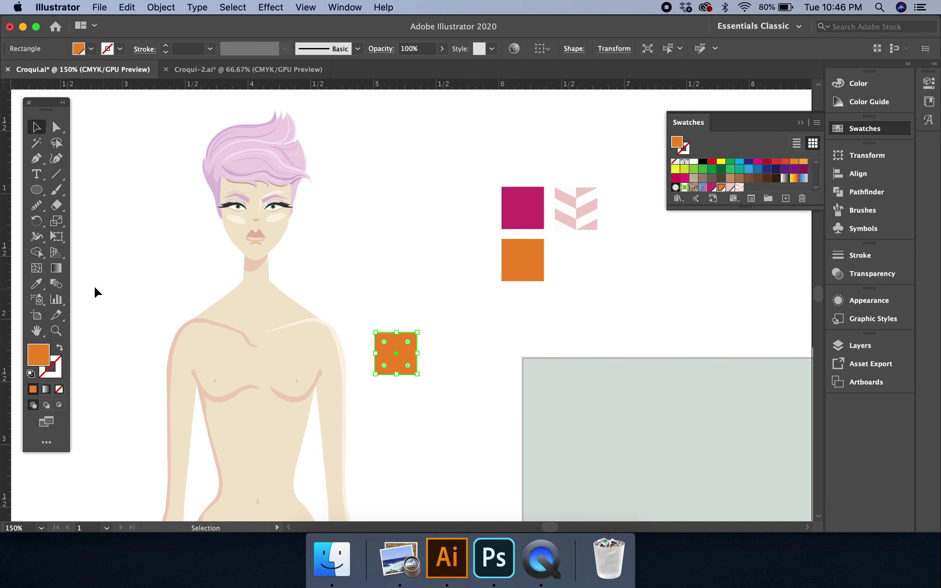
click(36, 284)
click(544, 390)
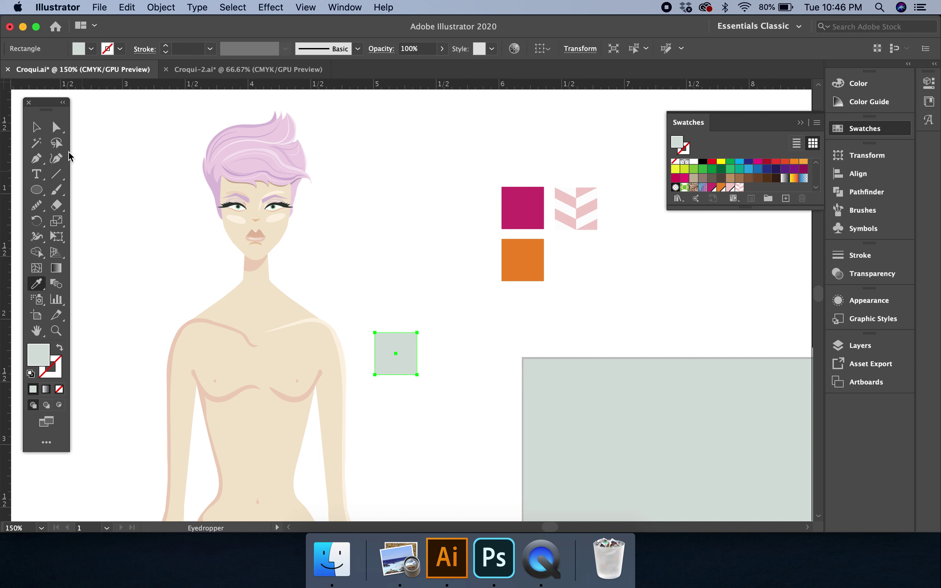
click(36, 128)
click(362, 249)
- Delete the placed Pantone image and shift the Blue Blush square slightly closer to the croqui
click(624, 422)
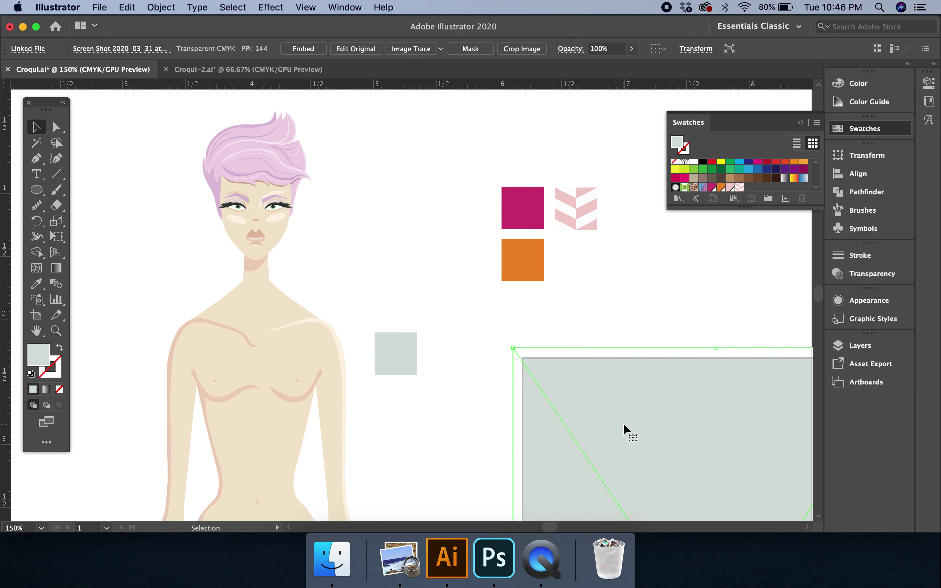
key(Delete)
click(405, 340)
mouse_move(405, 340)
mouse_down()
mouse_move(571, 311)
mouse_move(542, 334)
mouse_move(395, 351)
mouse_move(397, 341)
mouse_up()
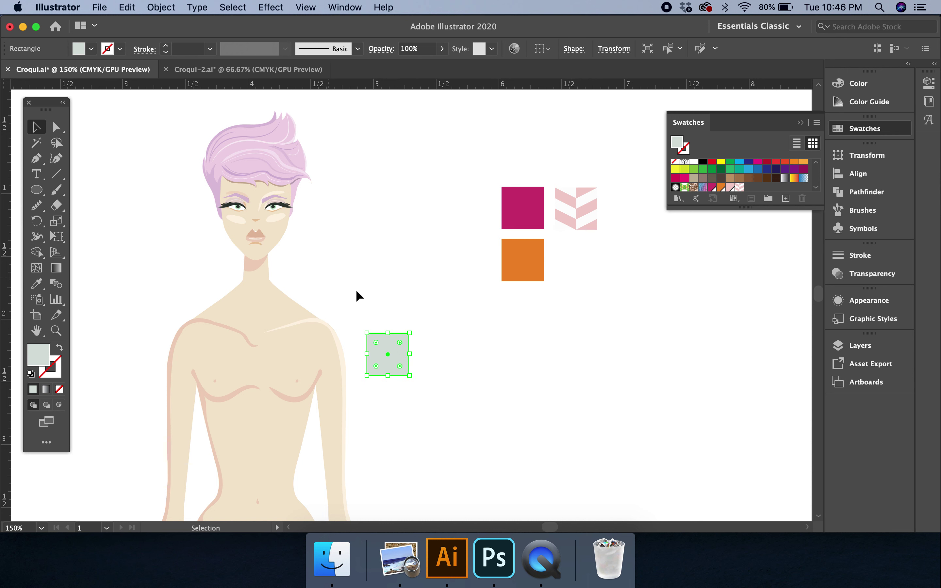
- Set up the Line Segment tool with no fill and a darker grey-green B8BFBB stroke based on the Blue Blush colour
scroll(273, 338, left, 5)
scroll(272, 337, down, 2)
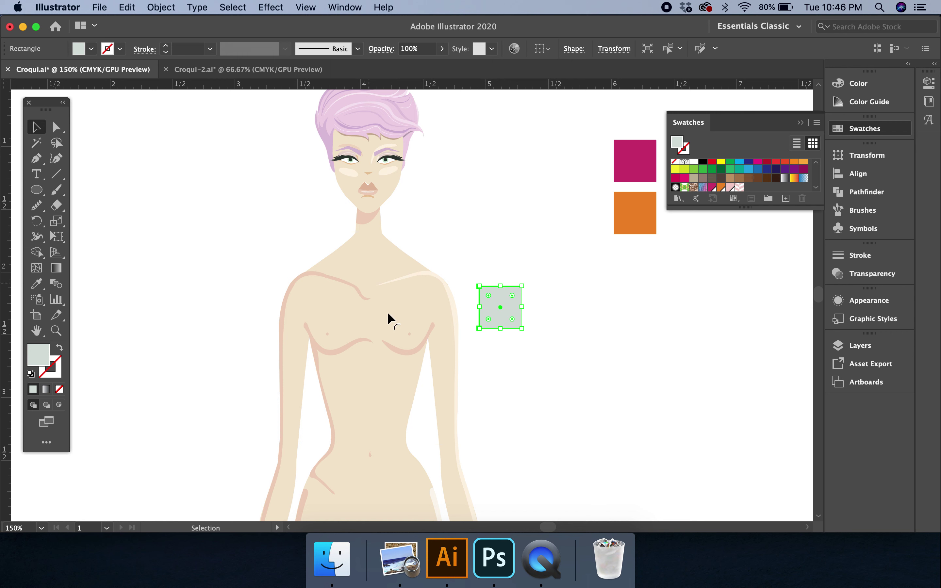
key(super+equal)
key(super+equal)
key(super+equal)
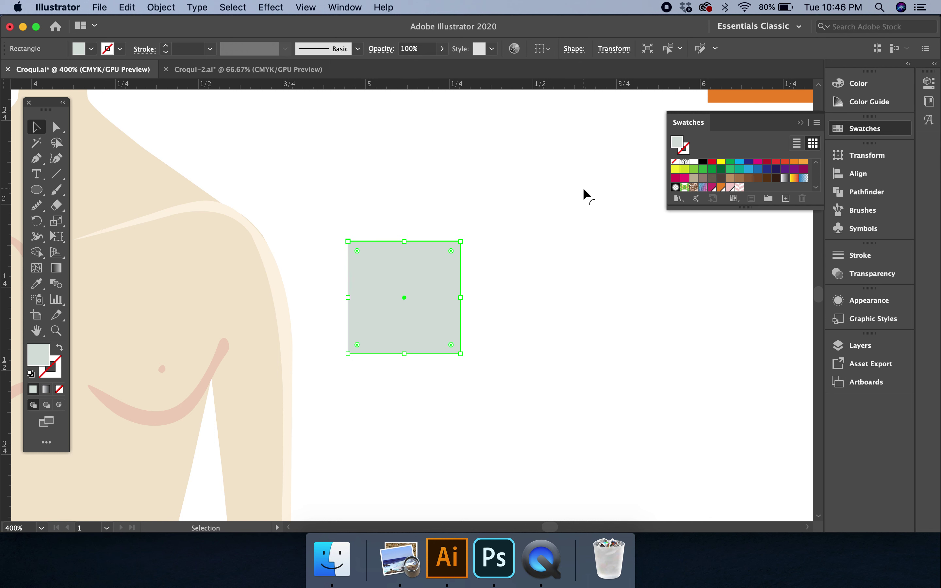
key(super+equal)
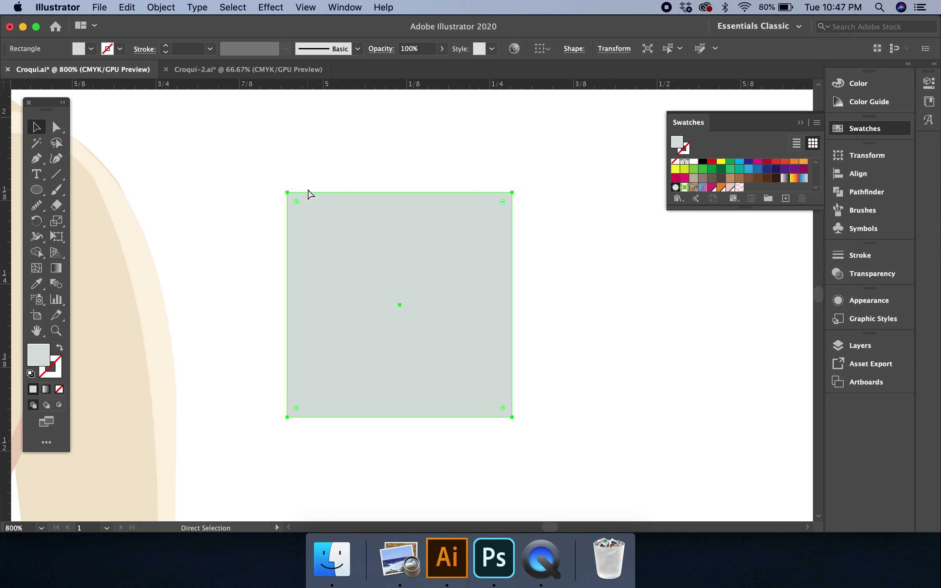
click(308, 188)
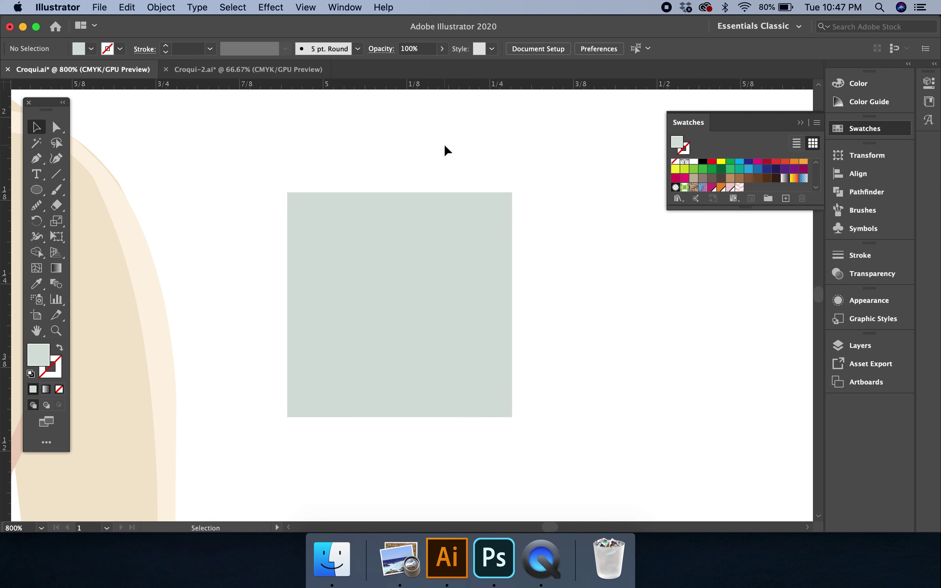
click(56, 174)
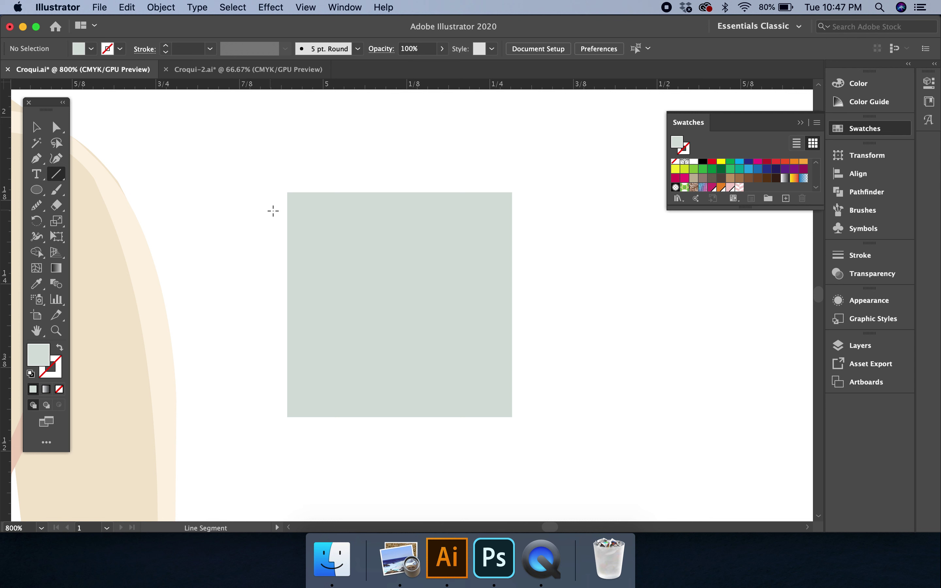
click(59, 348)
double_click(55, 373)
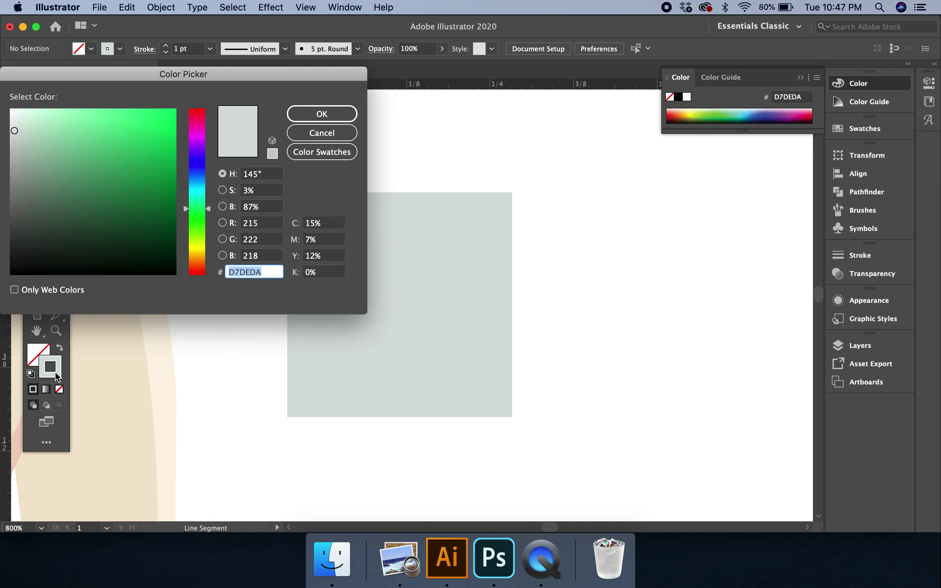
drag(17, 143, 17, 150)
click(339, 114)
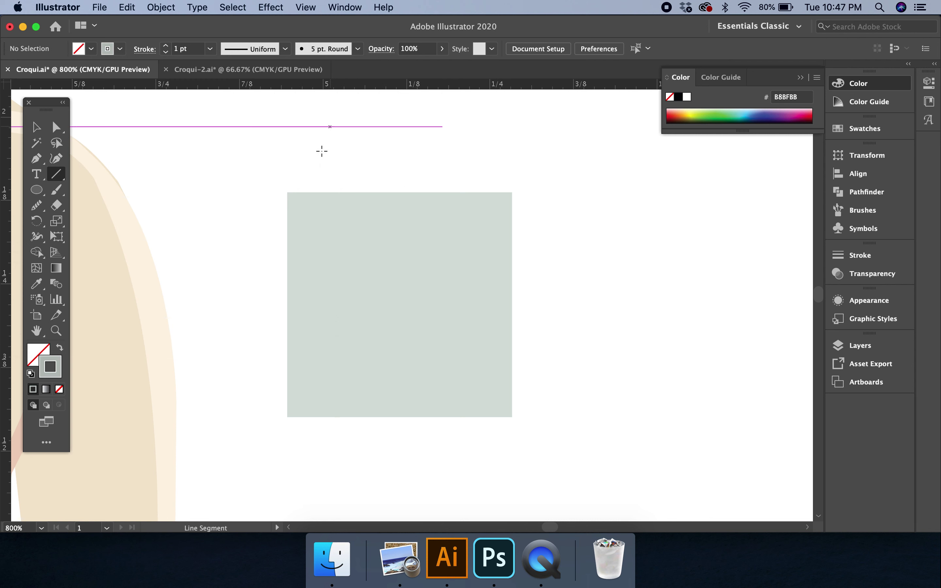
- Draw a full-height vertical line just inside the left edge of the Blue Blush square and set its stroke weight to 0.25 pt
drag(296, 192, 296, 416)
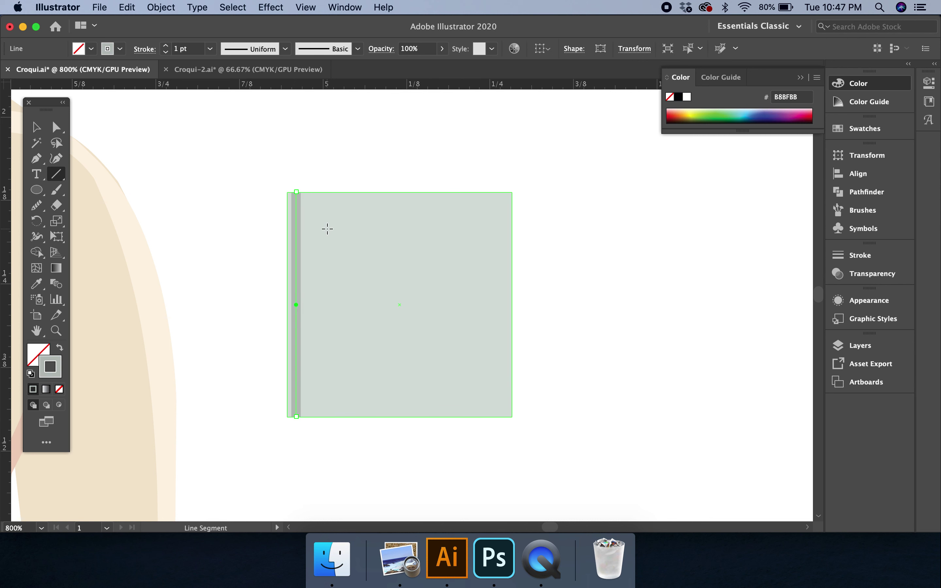
click(210, 48)
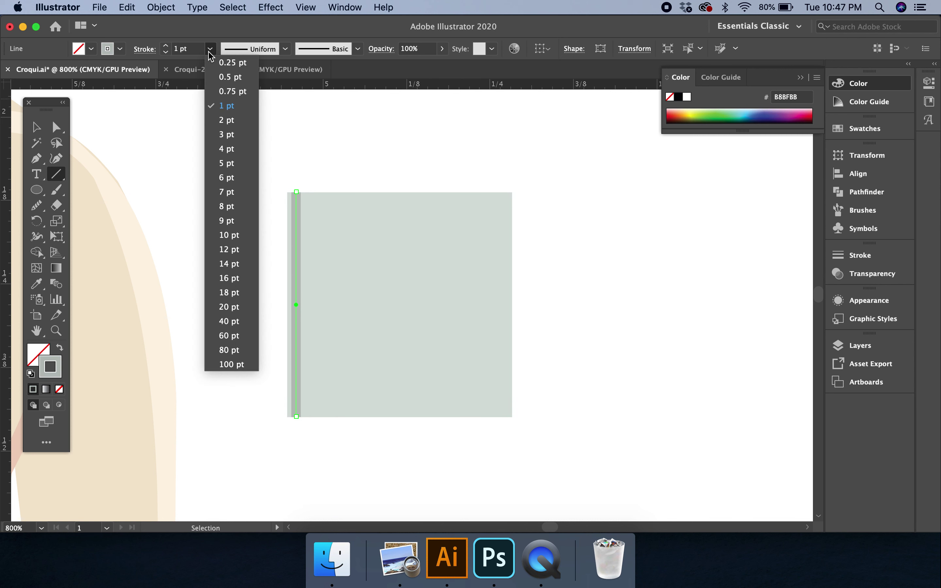
click(223, 63)
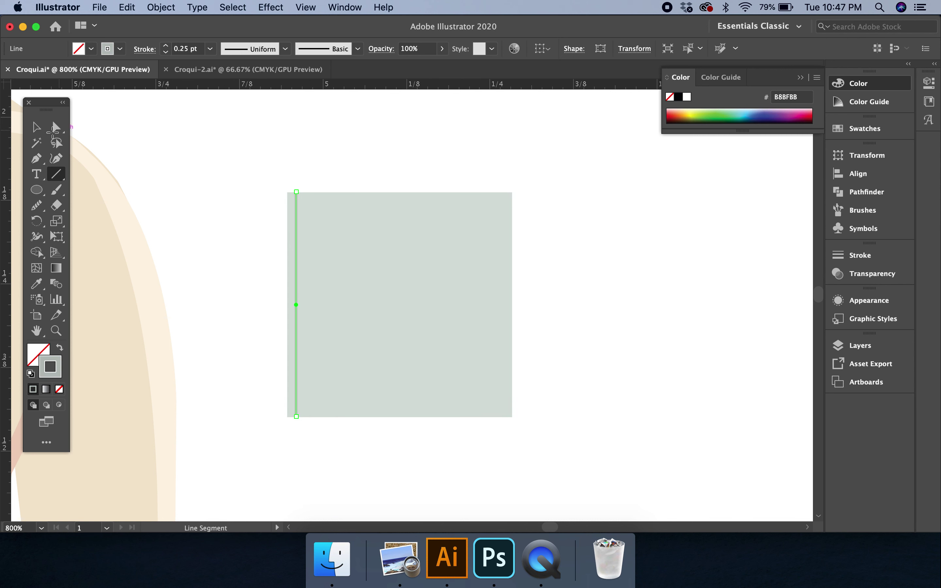
click(37, 127)
click(168, 128)
- Copy the vertical line slightly to the right and give the copy the double-bulge variable width profile
click(296, 221)
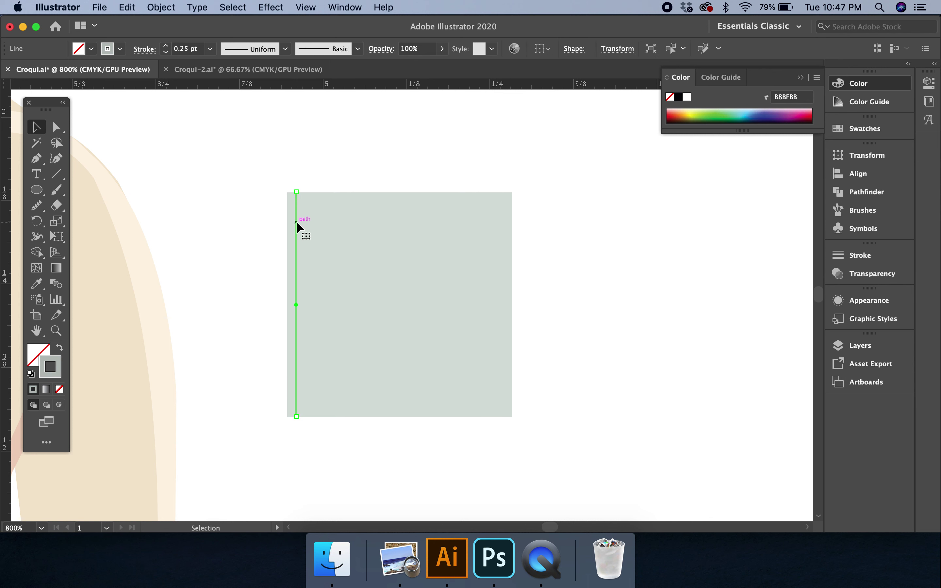
drag(297, 221, 308, 282)
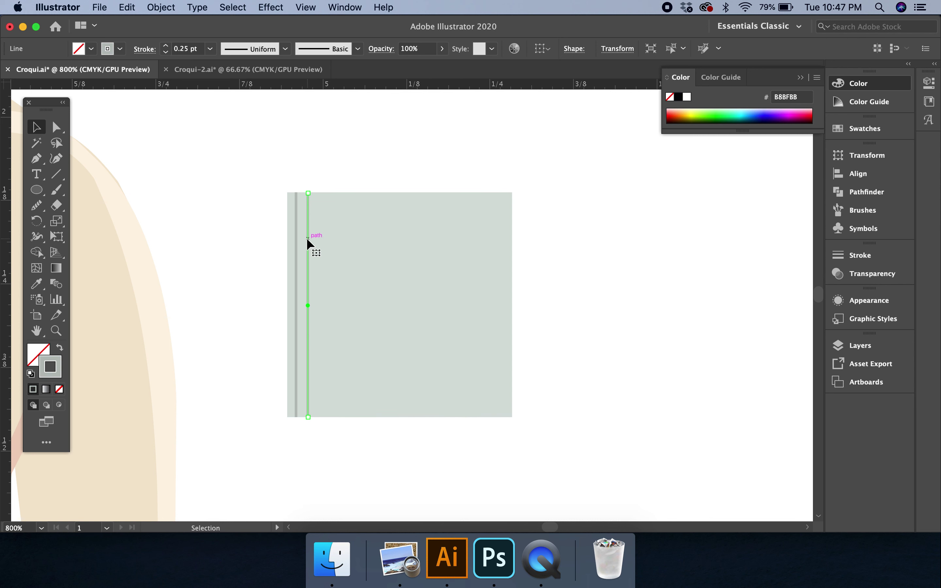
click(286, 49)
click(270, 90)
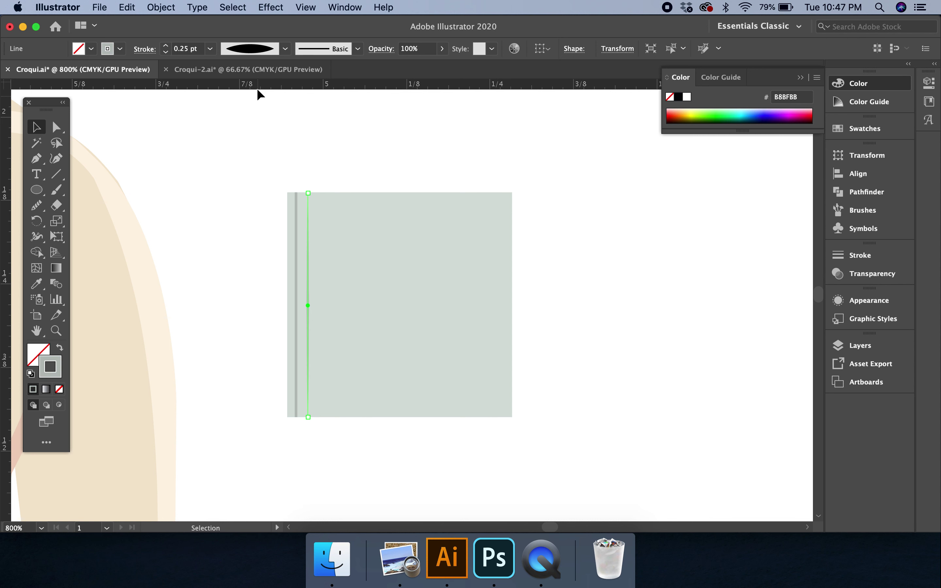
click(284, 53)
click(255, 110)
click(336, 155)
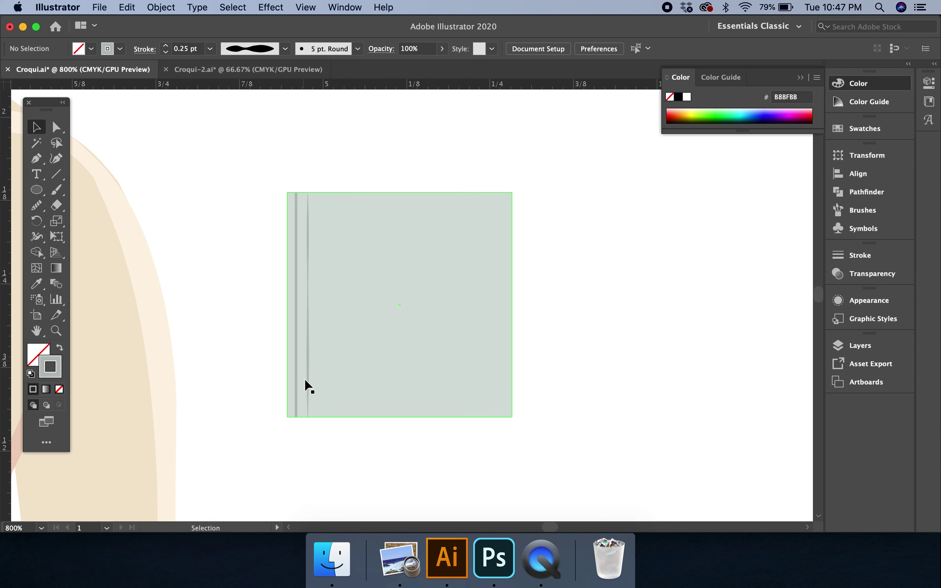
- Duplicate the uniform line near the square's left edge and place the copy just right of the bulged line
click(297, 298)
key(super+d)
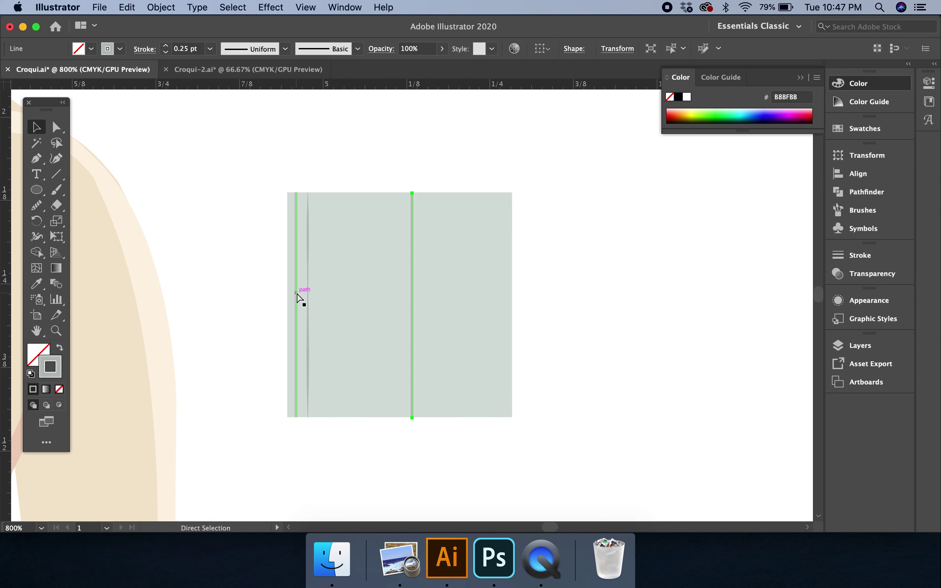
drag(411, 313, 320, 314)
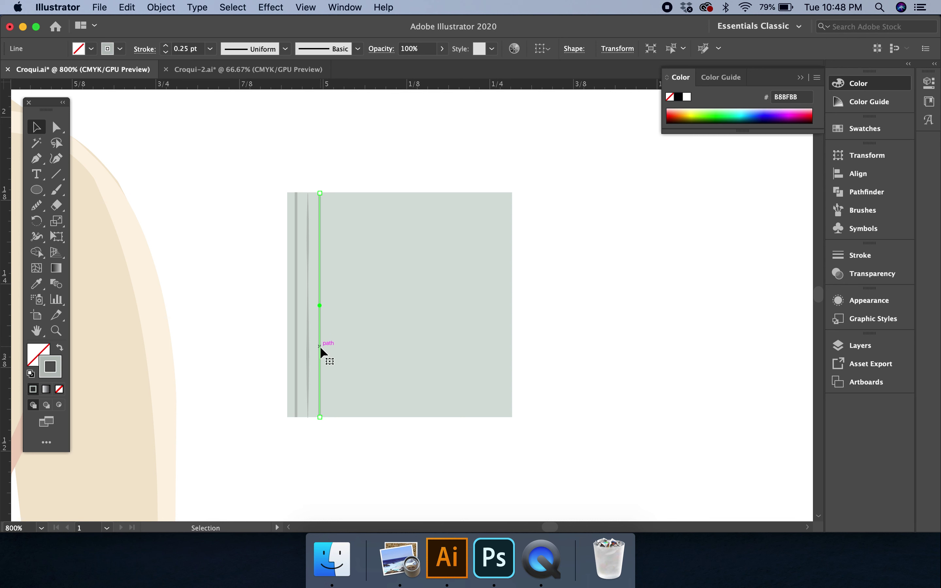
- Change the bulged line's stroke to a slightly lighter grey-green, C4CCC7
click(309, 355)
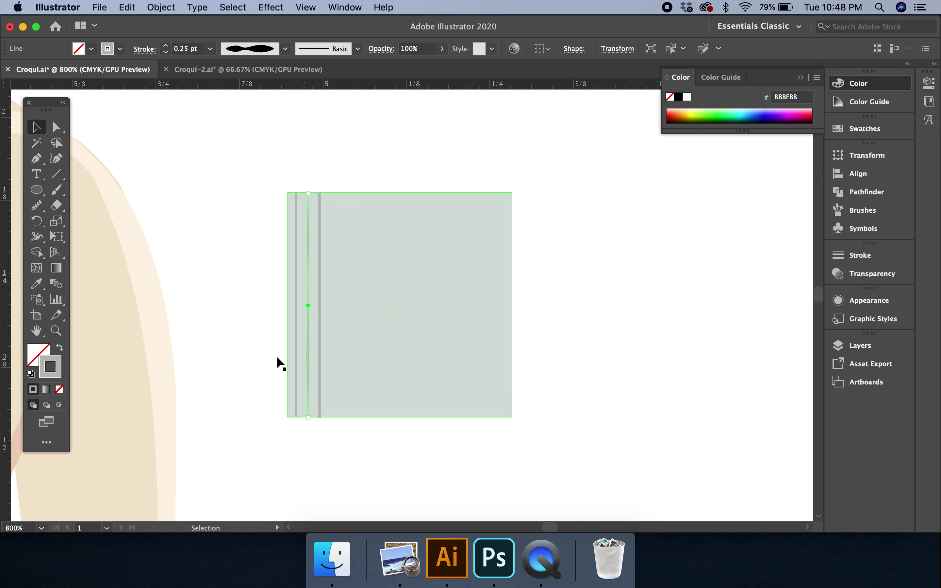
double_click(57, 375)
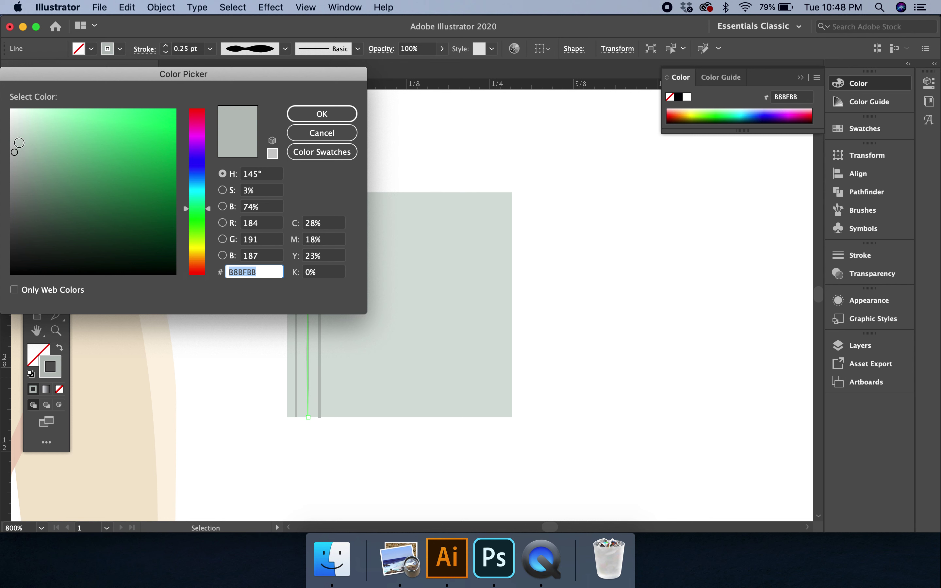
click(17, 141)
click(311, 115)
click(370, 130)
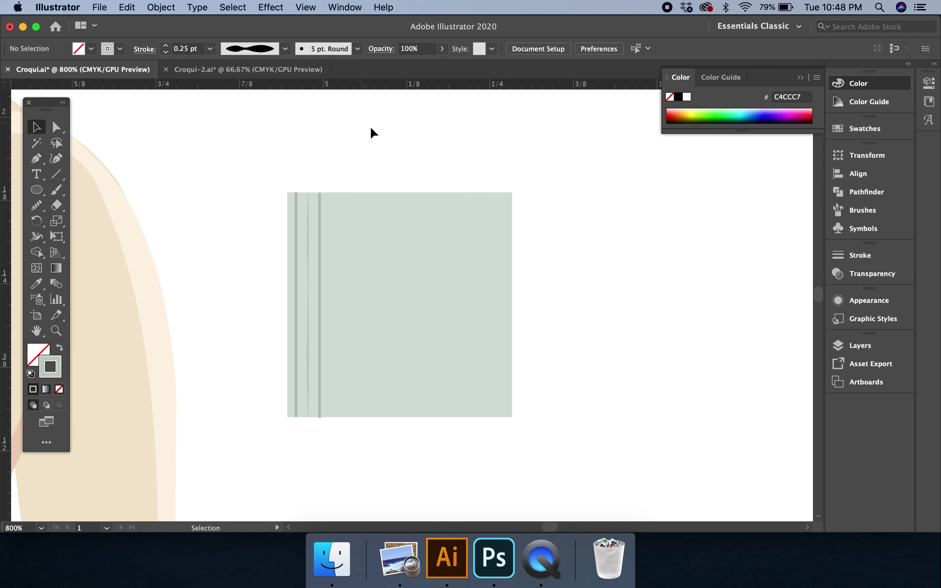
- Duplicate the third vertical line and place the copy a short distance to its right as a fourth line
click(319, 276)
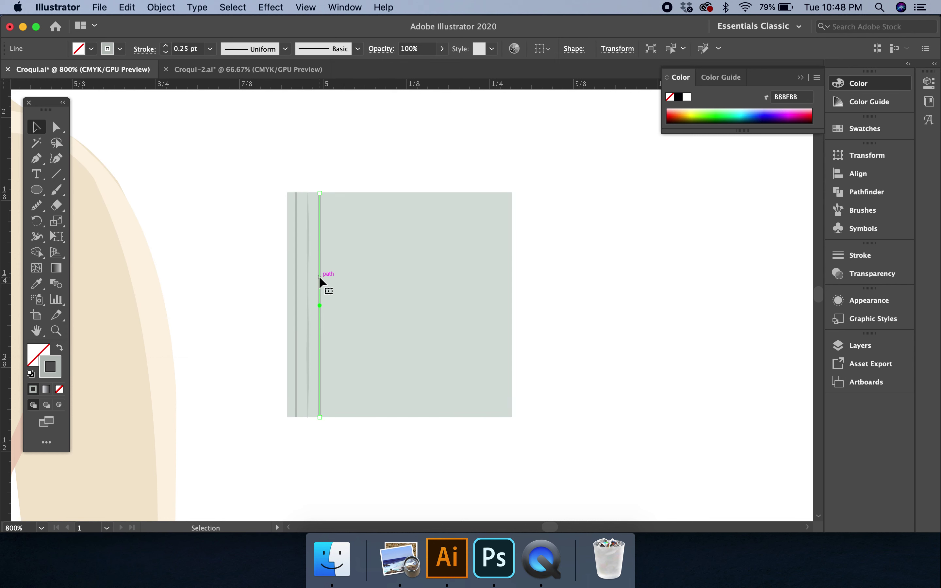
drag(405, 317, 333, 317)
click(375, 183)
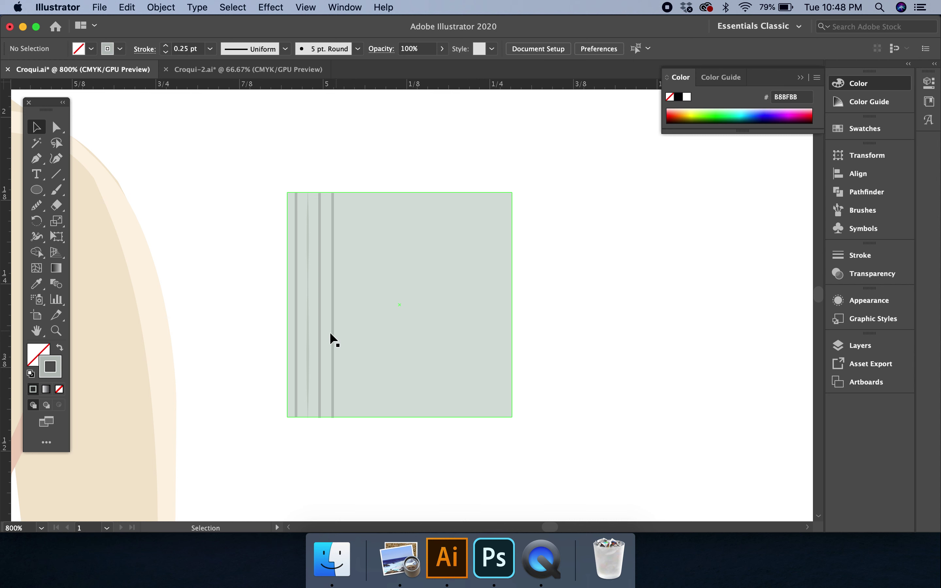
- Move the lower end points of the overhanging lines up so they sit flush with the square's bottom edge
key(super+equal)
key(super+equal)
key(super+equal)
key(super+equal)
scroll(328, 333, left, 10)
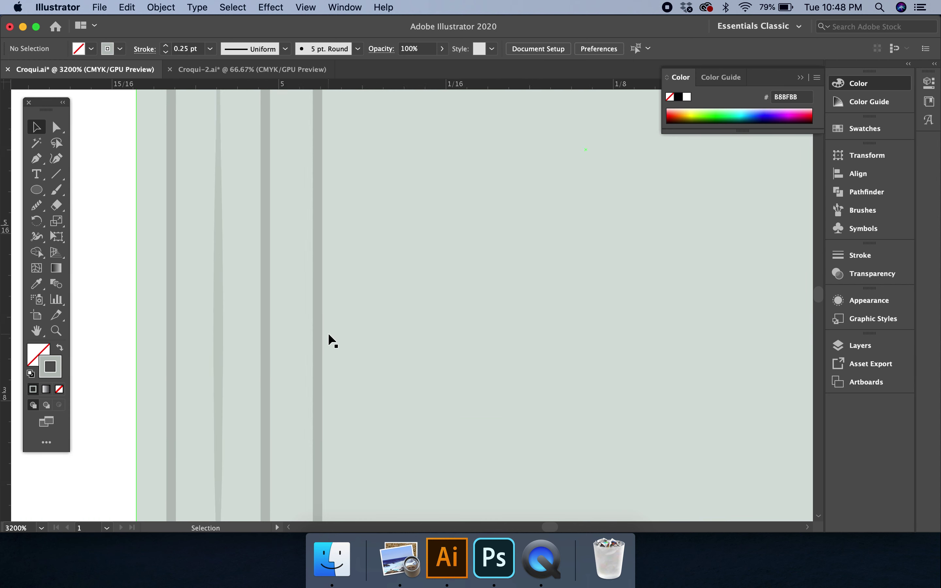
scroll(327, 333, down, 8)
click(358, 366)
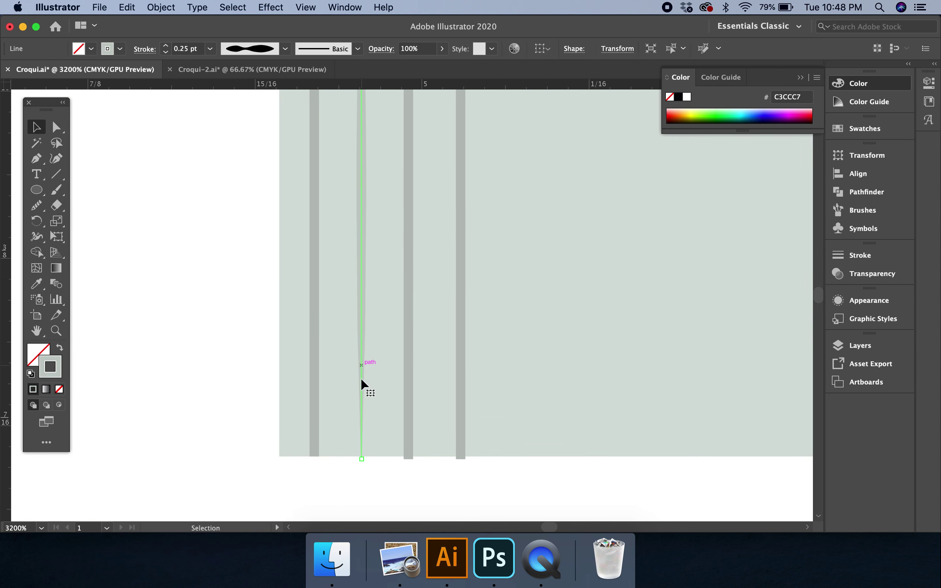
click(54, 131)
click(362, 460)
drag(361, 460, 462, 457)
click(461, 458)
click(481, 466)
click(464, 458)
click(481, 469)
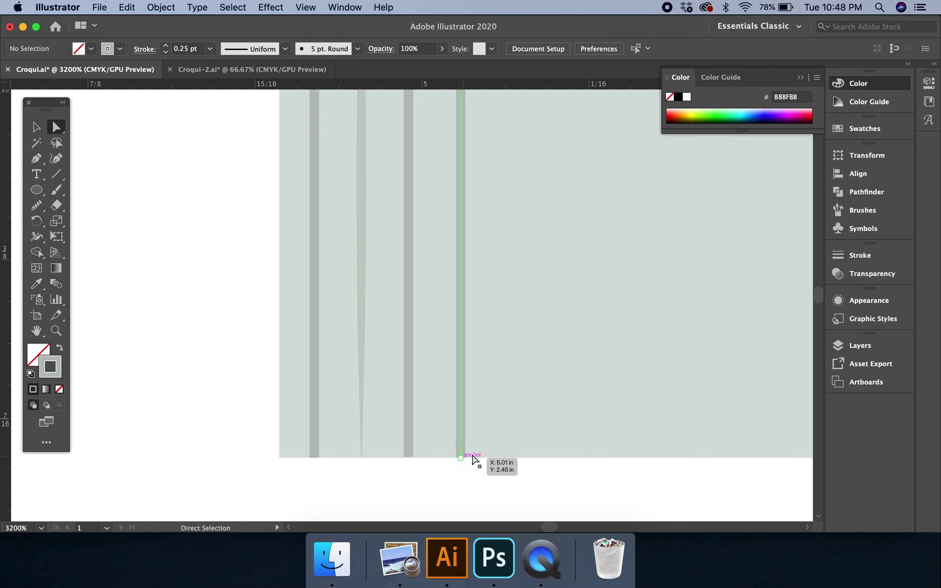
- Align the upper end points of the vertical lines with the square's top edge
scroll(489, 441, up, 15)
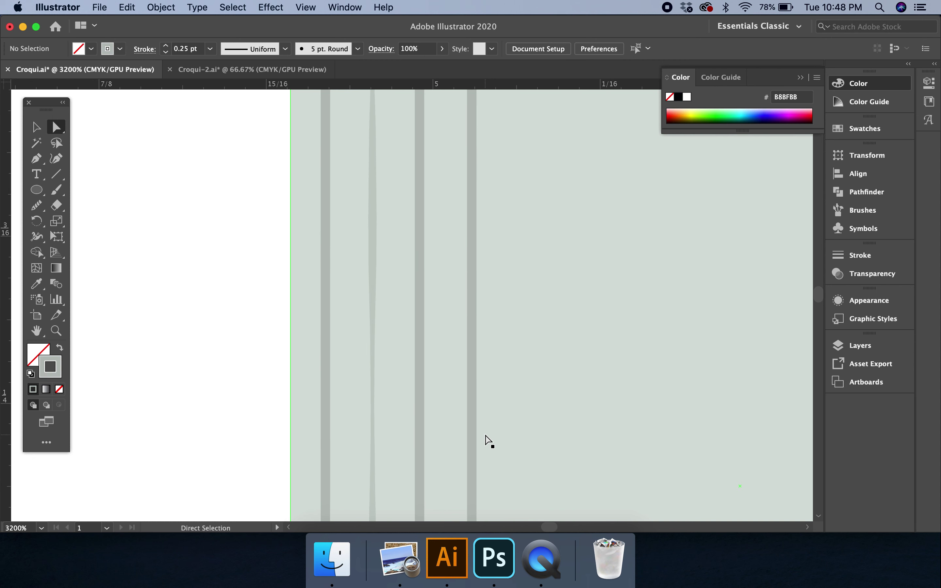
scroll(490, 440, up, 2)
drag(492, 235, 391, 226)
click(438, 233)
click(392, 248)
click(419, 214)
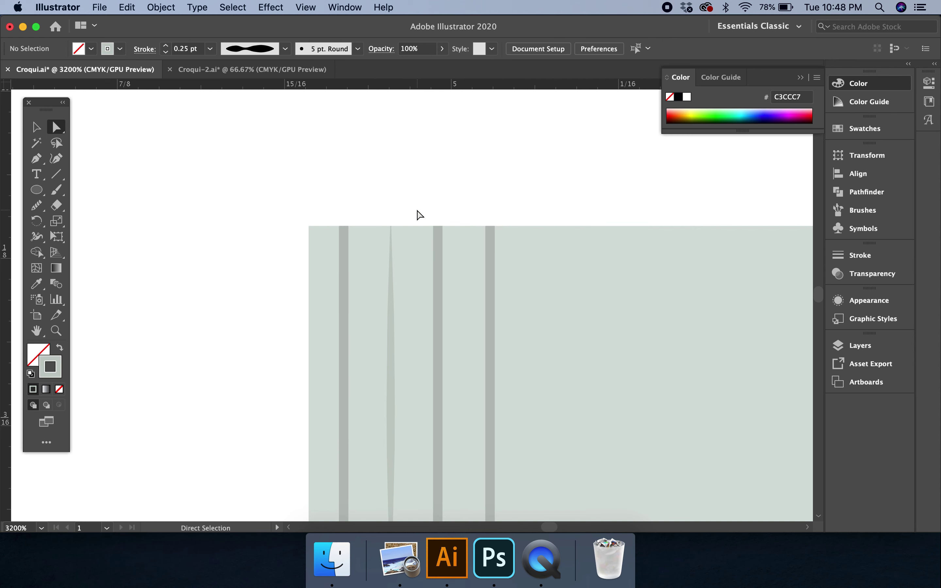
scroll(416, 209, down, 5)
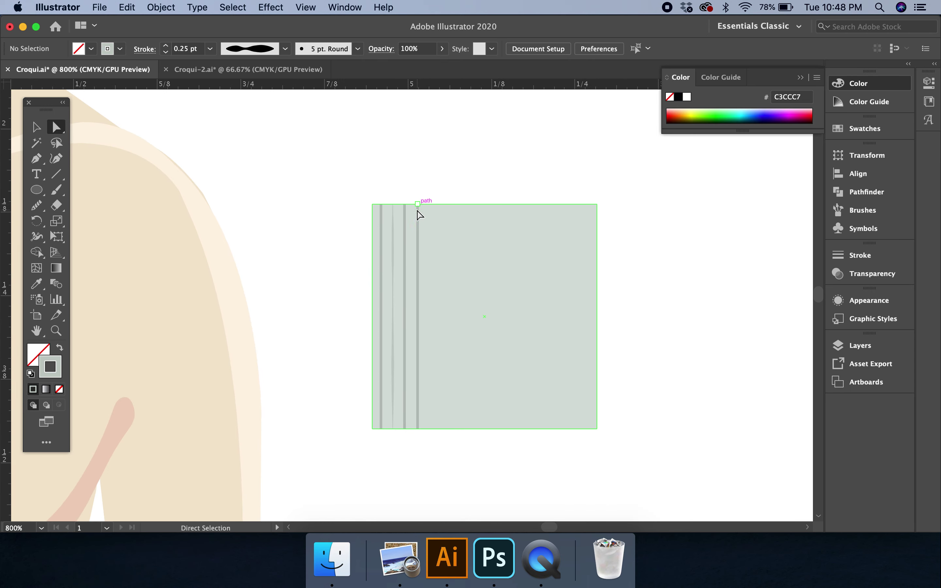
- Show the document's pattern swatches and leave the fourth vertical line deselected
click(419, 347)
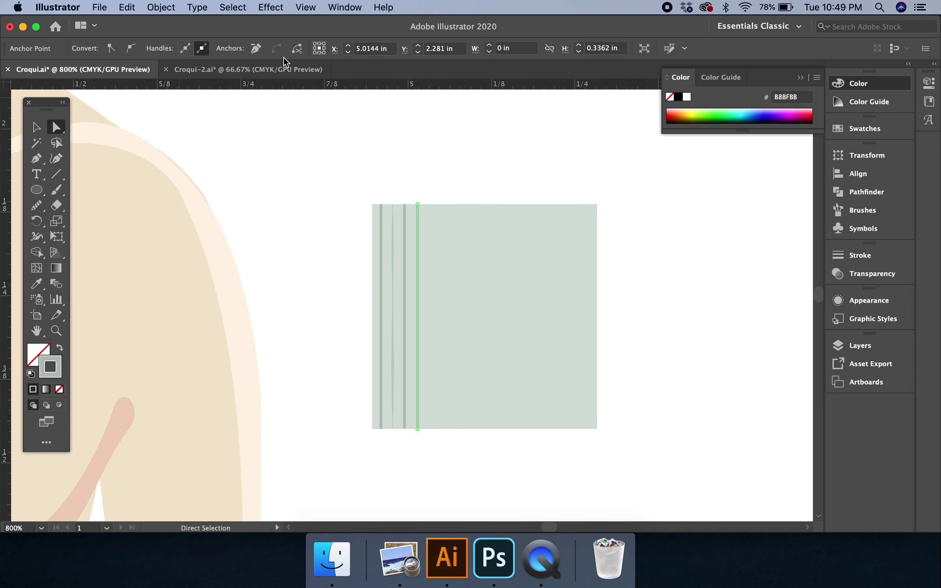
click(37, 127)
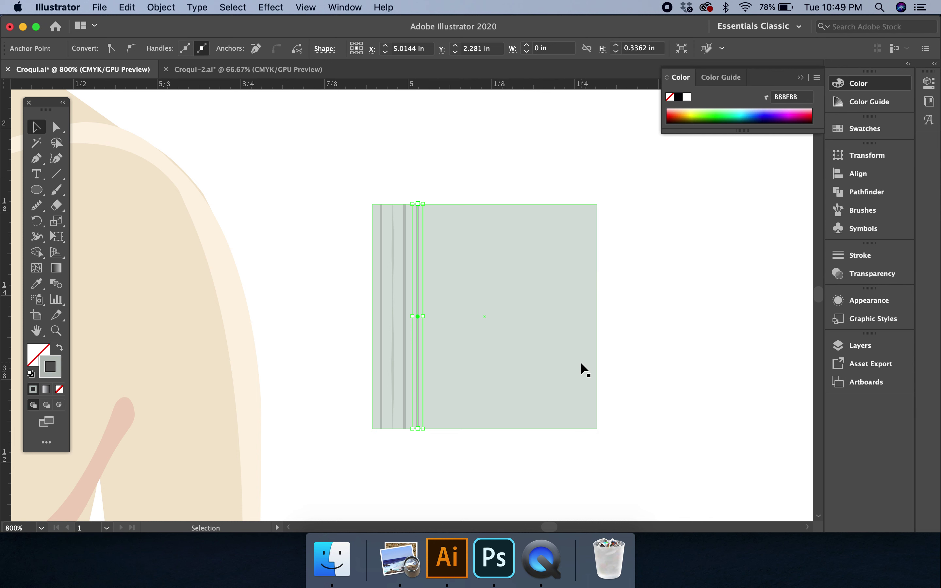
click(865, 128)
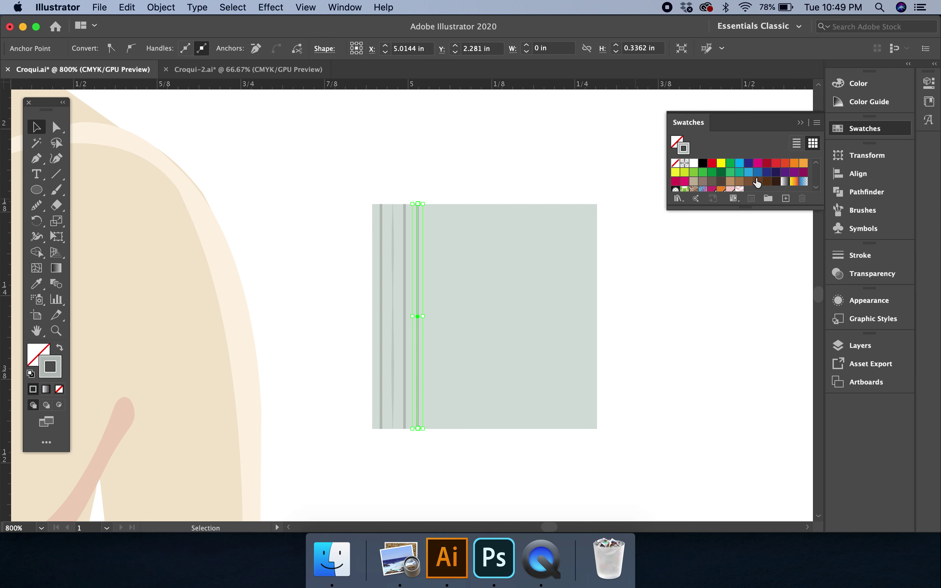
scroll(756, 183, down, 3)
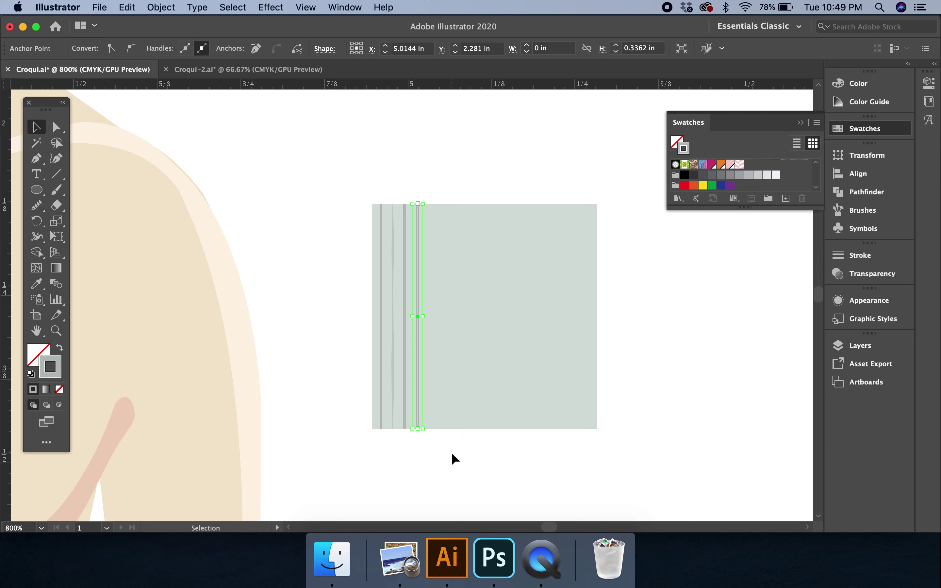
click(651, 339)
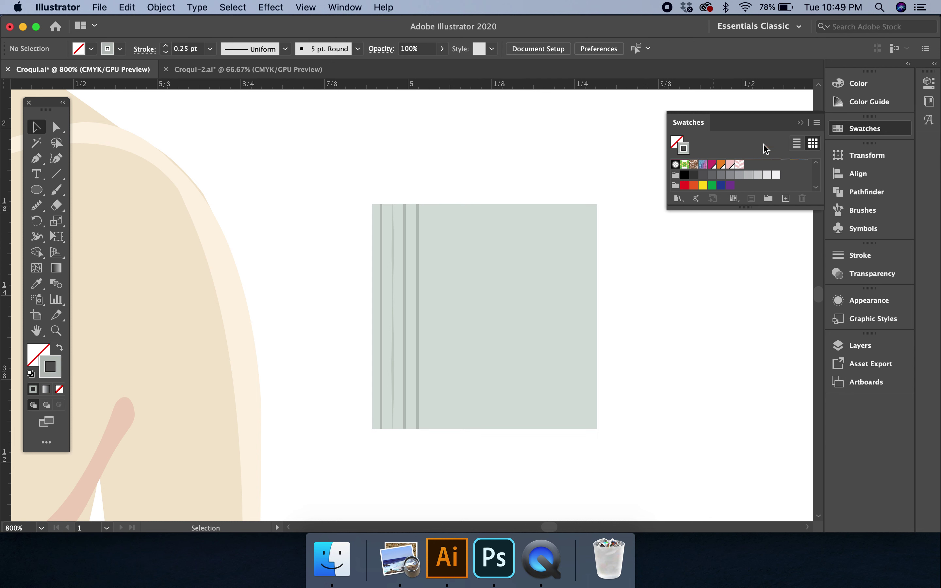